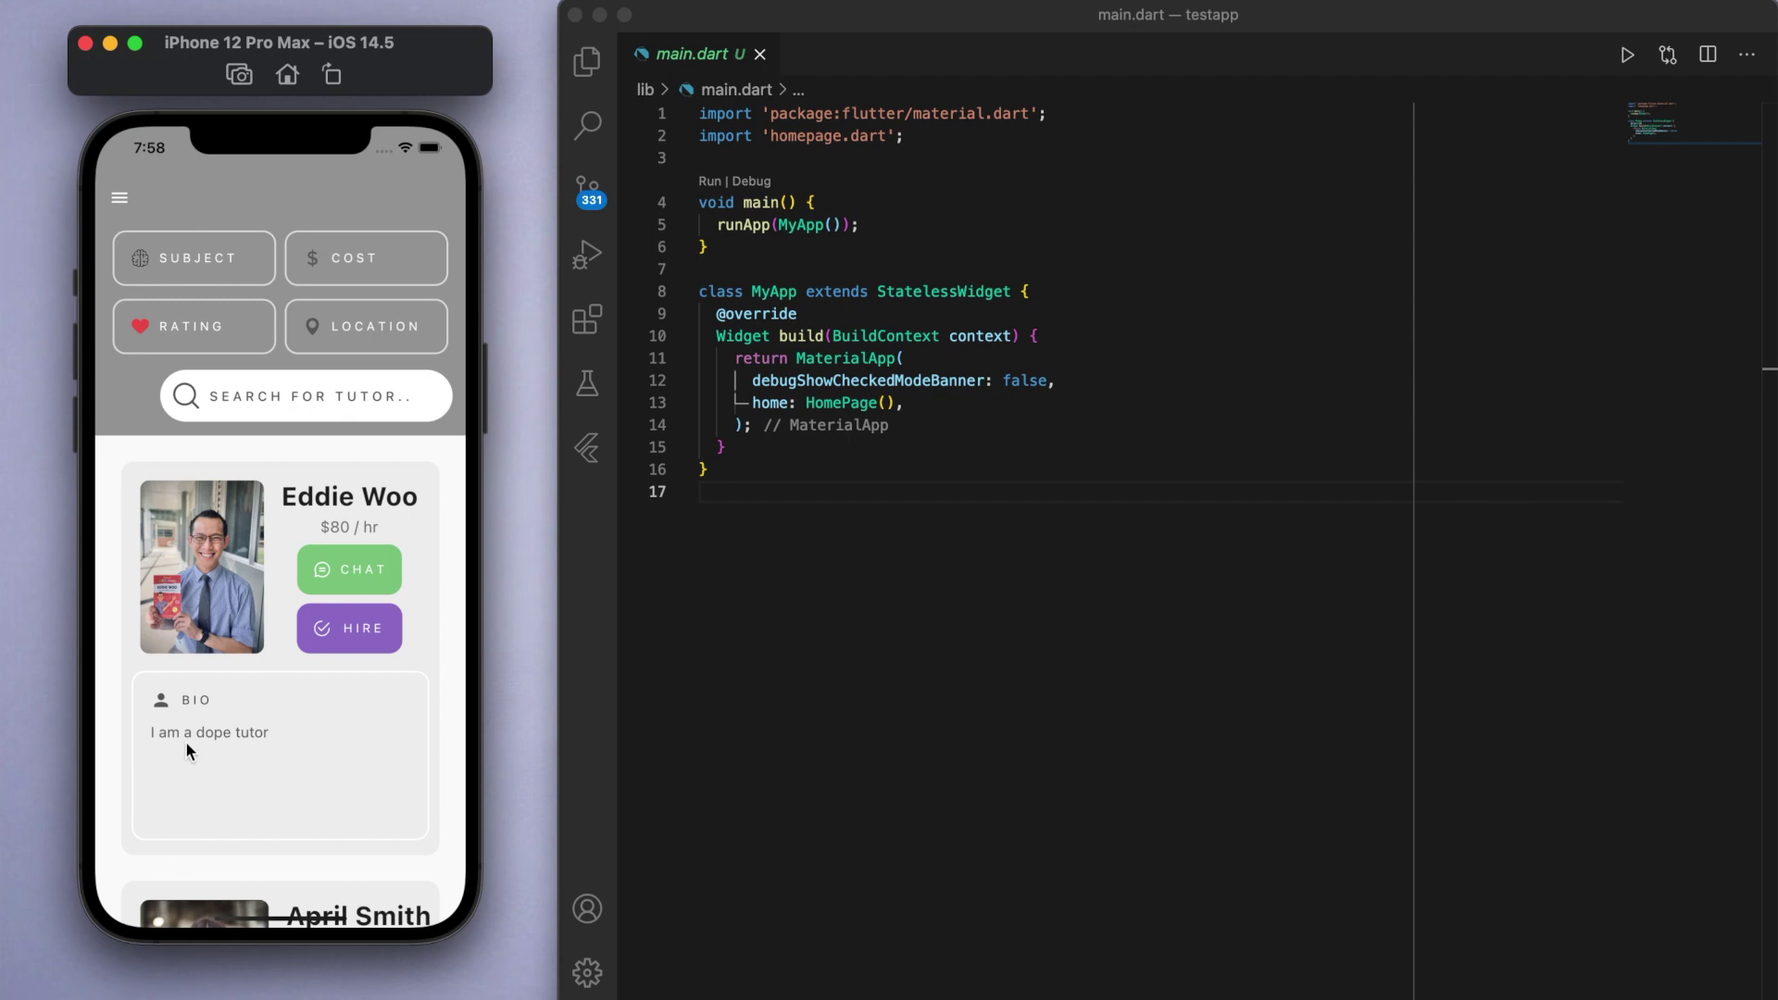
{"action": "left_click_drag", "start_coordinate": [279, 683], "coordinate": [334, 441]}
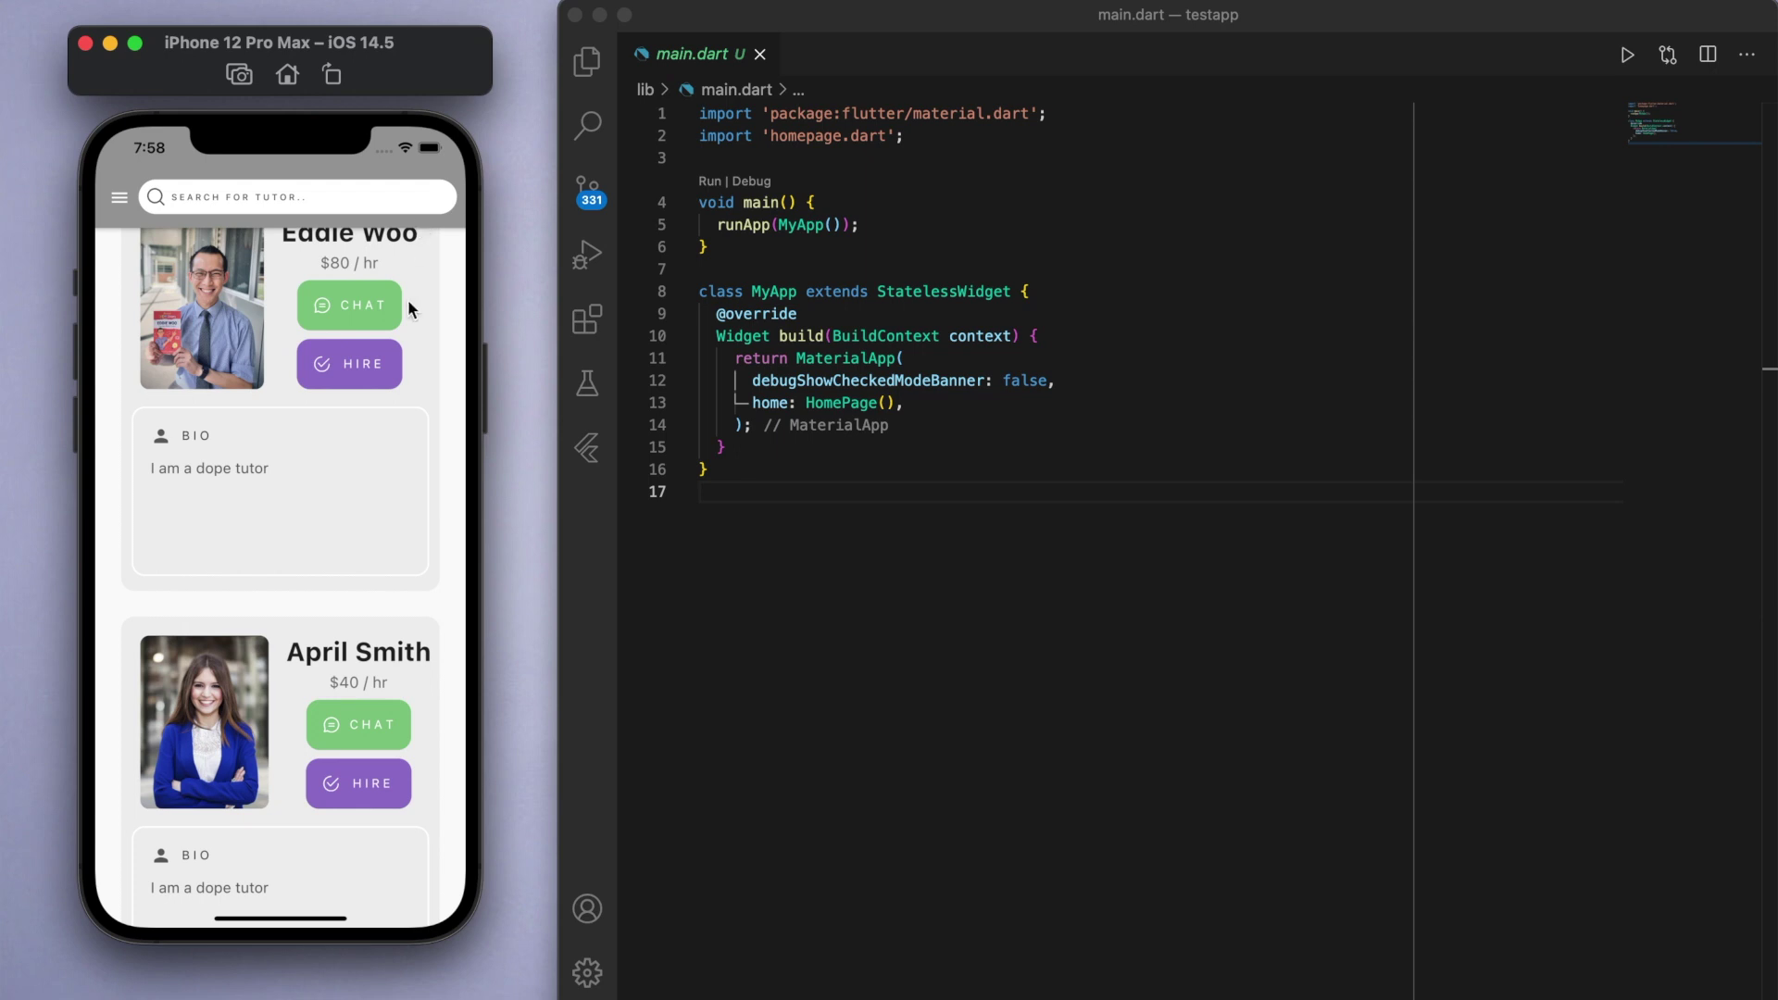
- Open homepage.dart from the Explorer, starting from the HomePage reference in main.dart
{"action": "left_click_drag", "start_coordinate": [412, 363], "coordinate": [403, 574]}
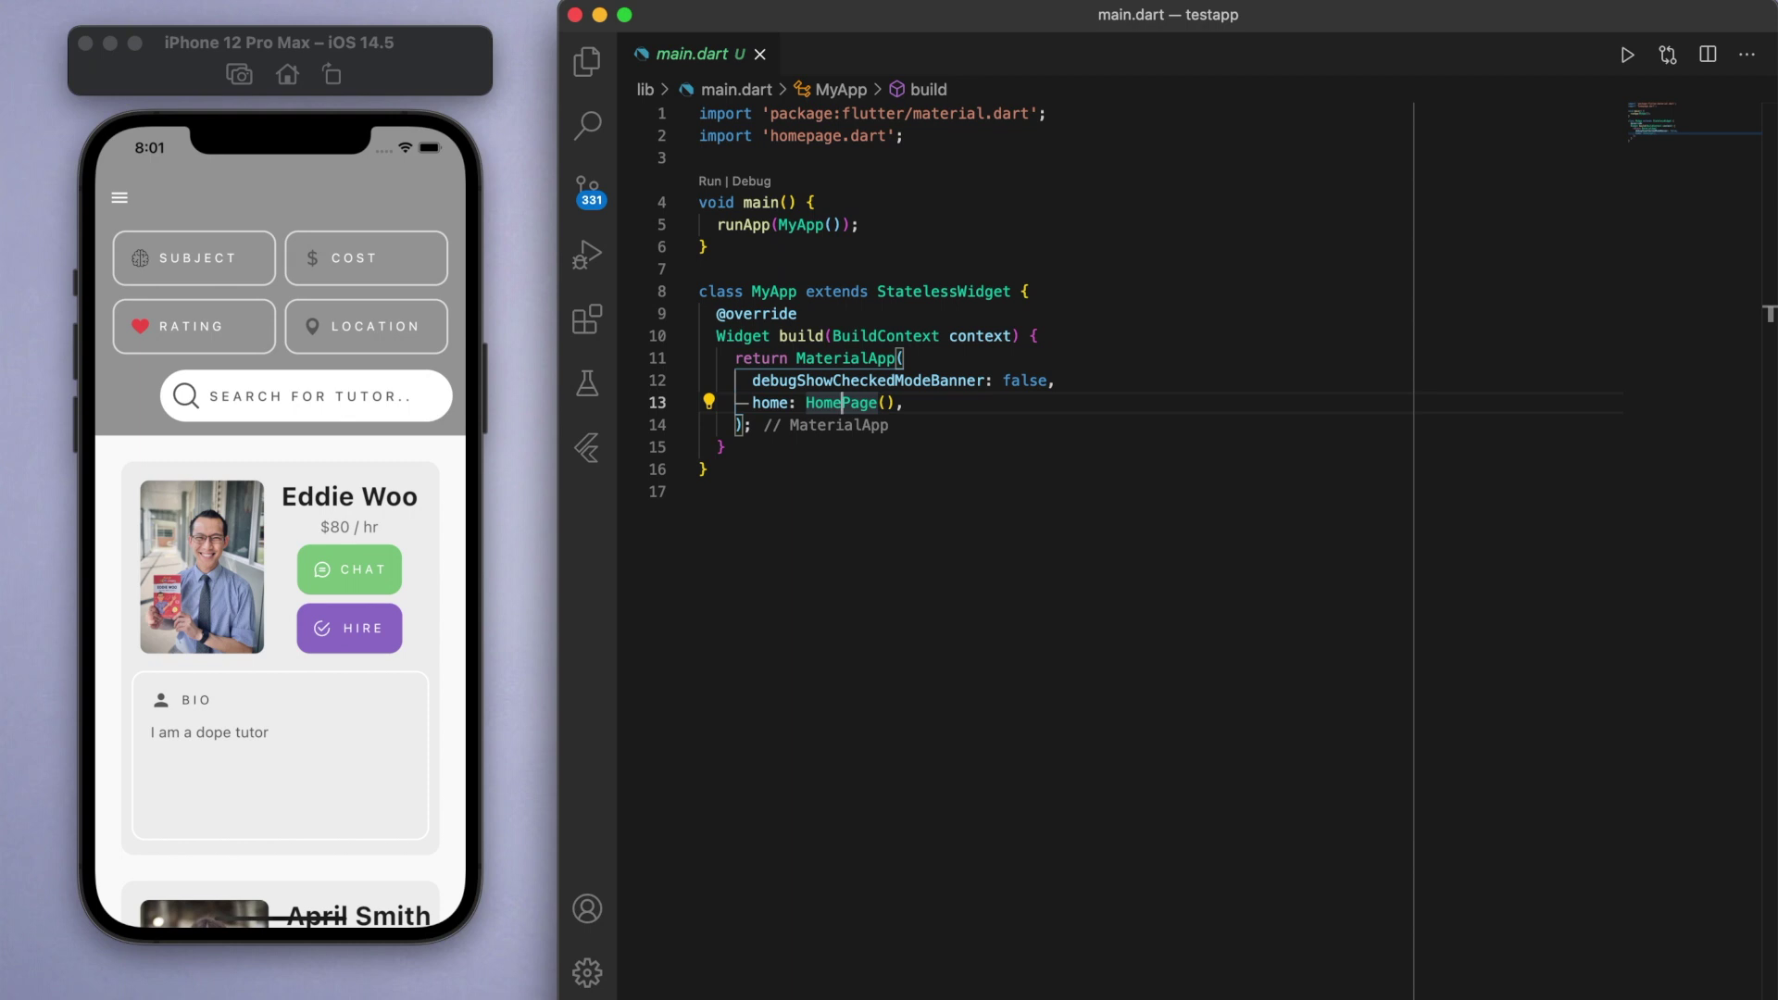
{"action": "left_click", "coordinate": [587, 61]}
{"action": "double_click", "coordinate": [1092, 404]}
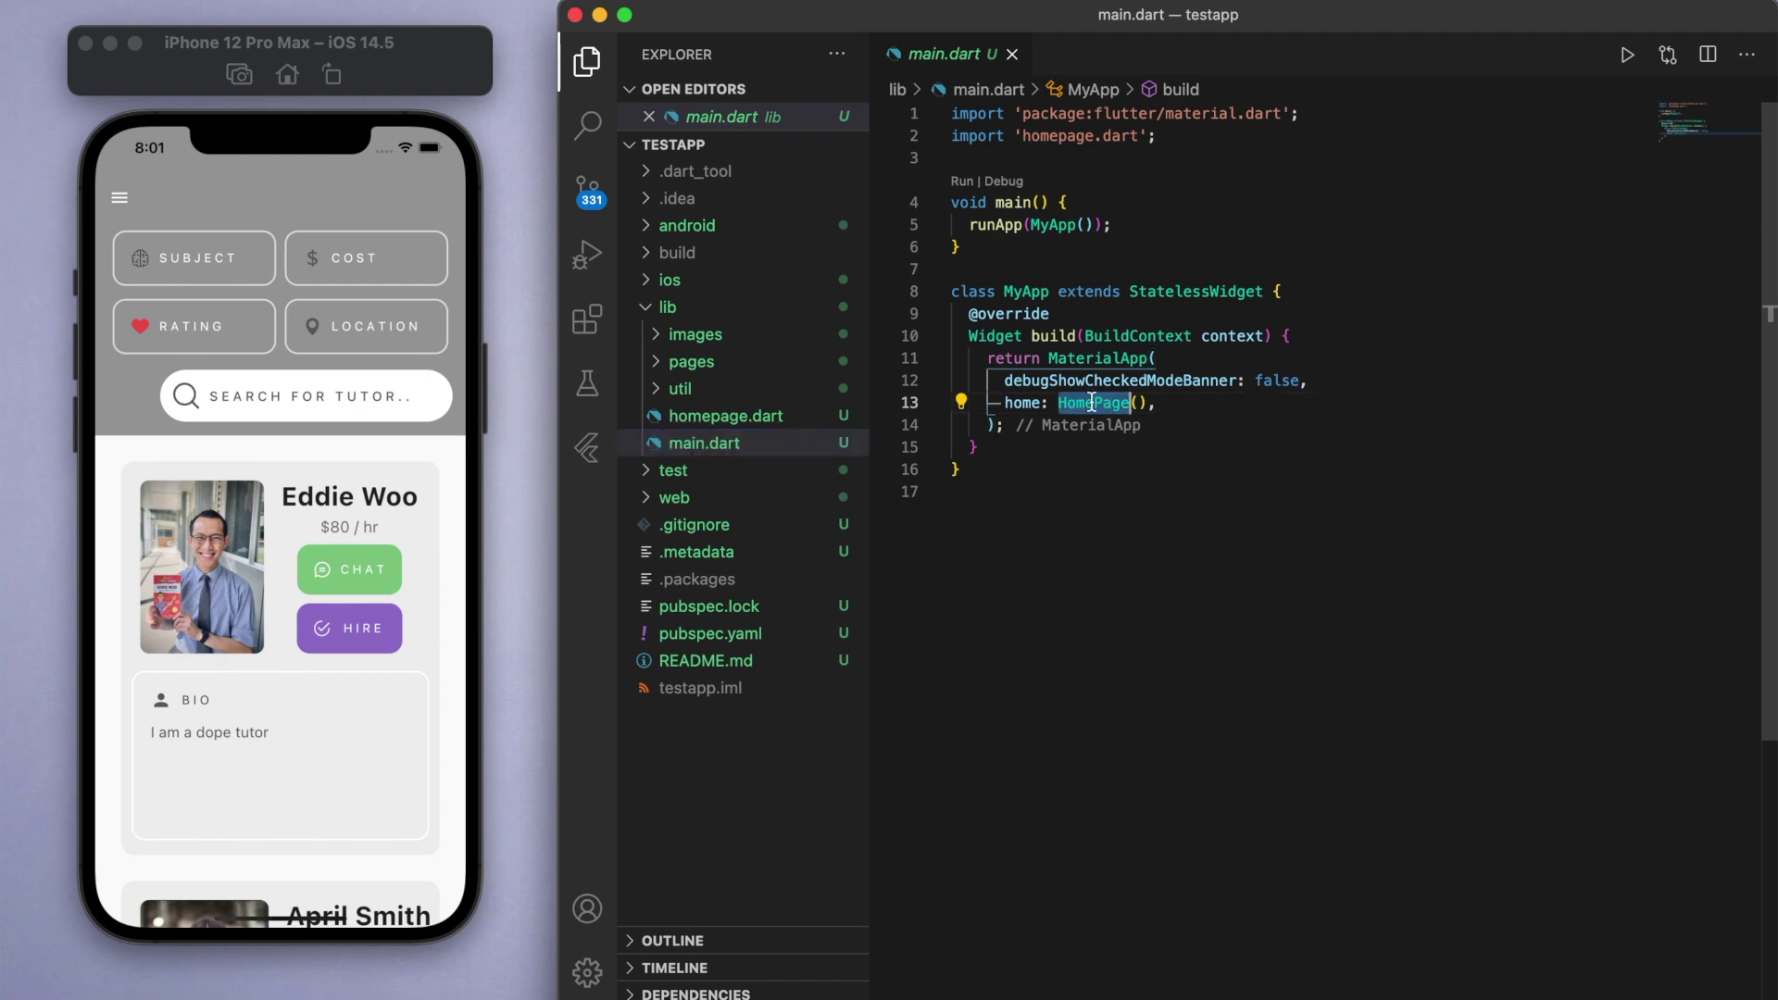
{"action": "left_click", "coordinate": [729, 417]}
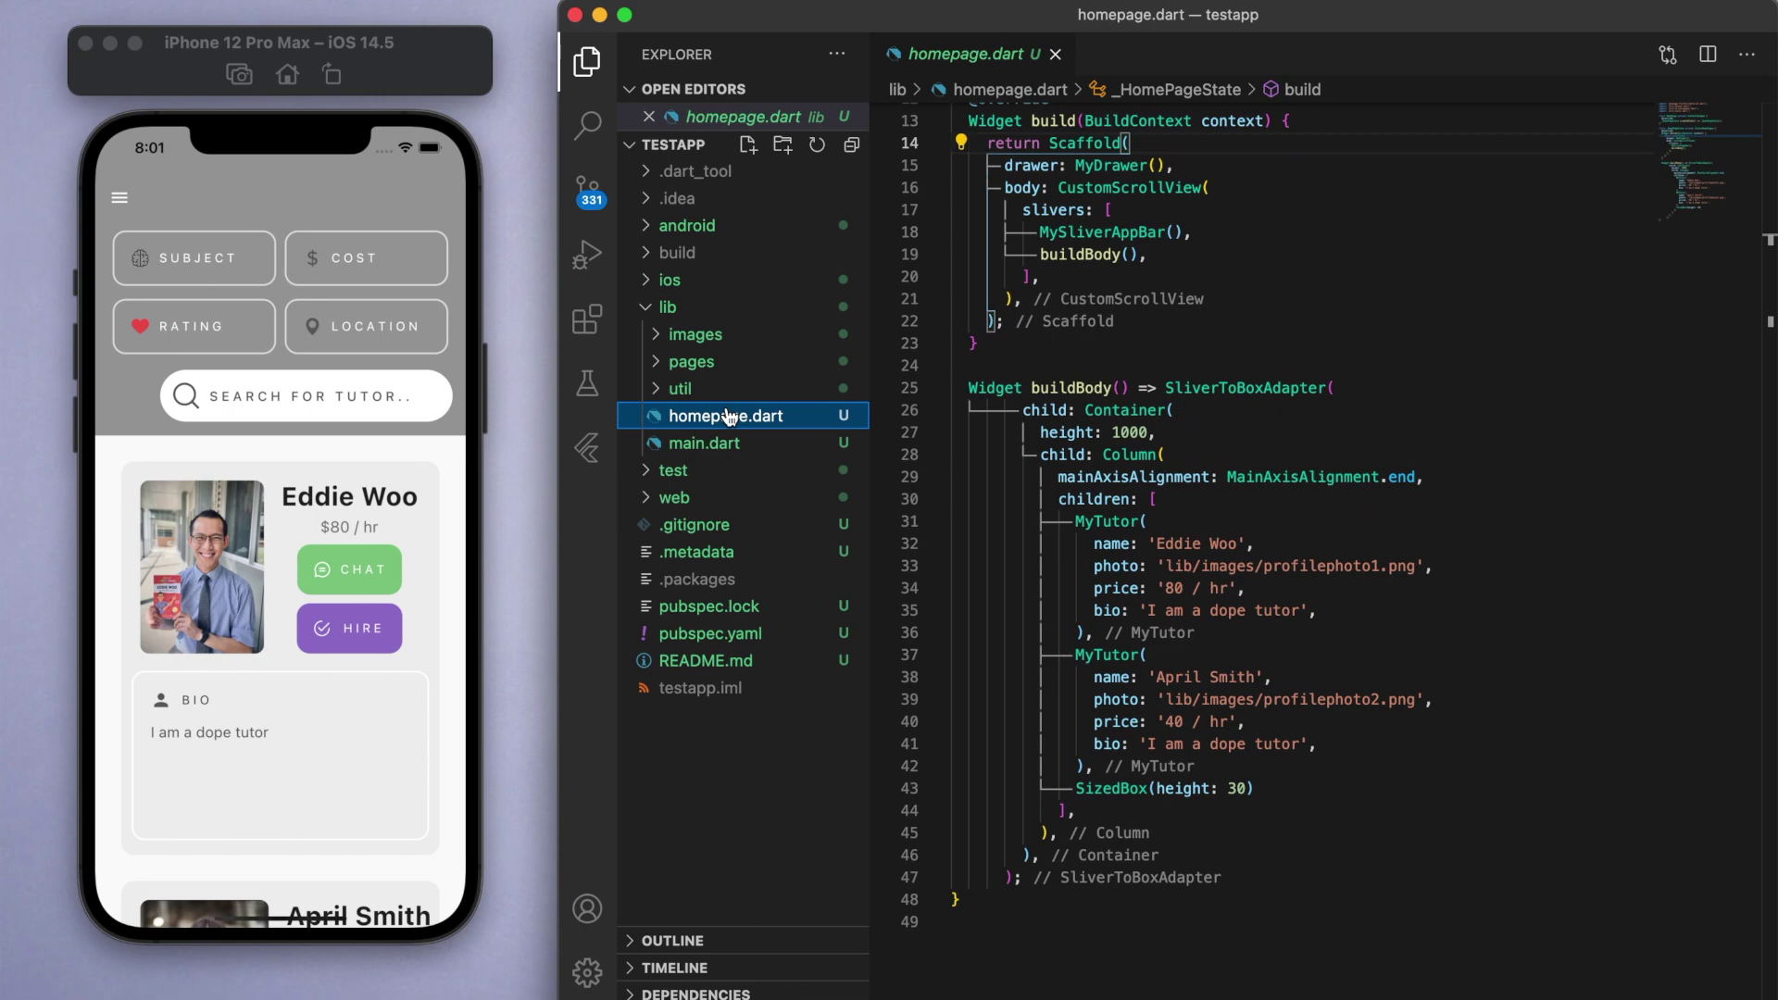
- Peek into util, list the images folder's png files, and open the app's navigation drawer
{"action": "left_click", "coordinate": [706, 395]}
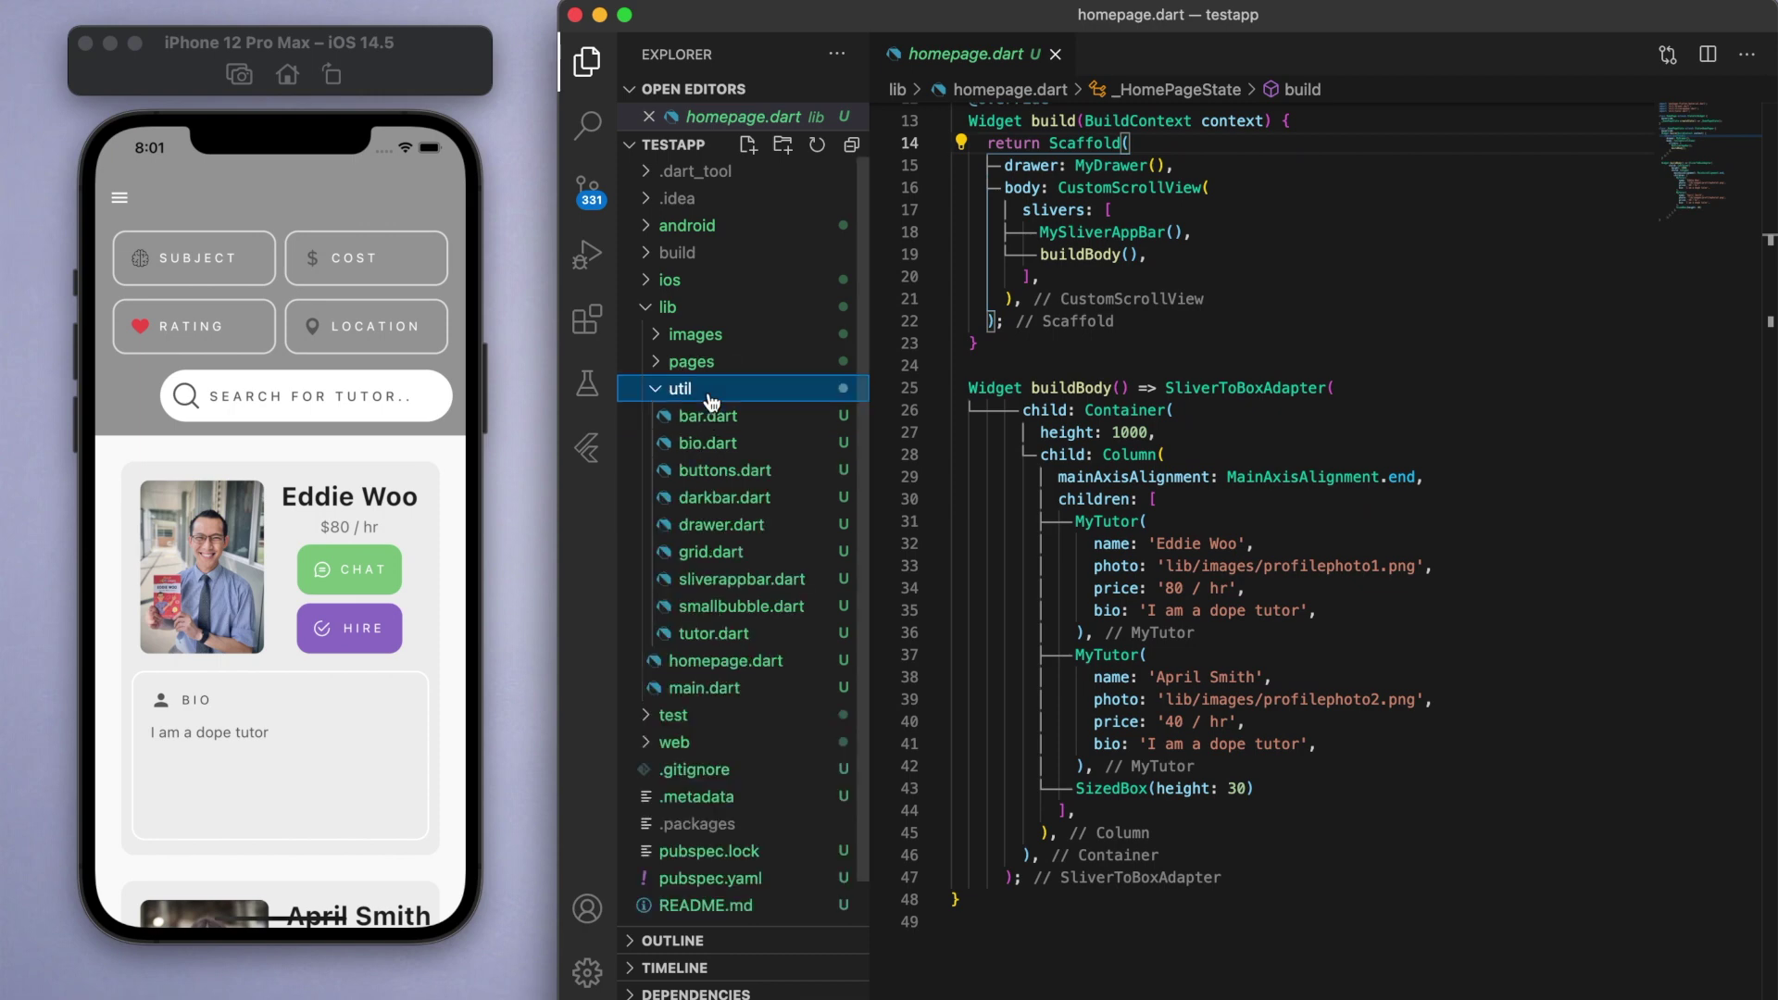
{"action": "left_click", "coordinate": [707, 400]}
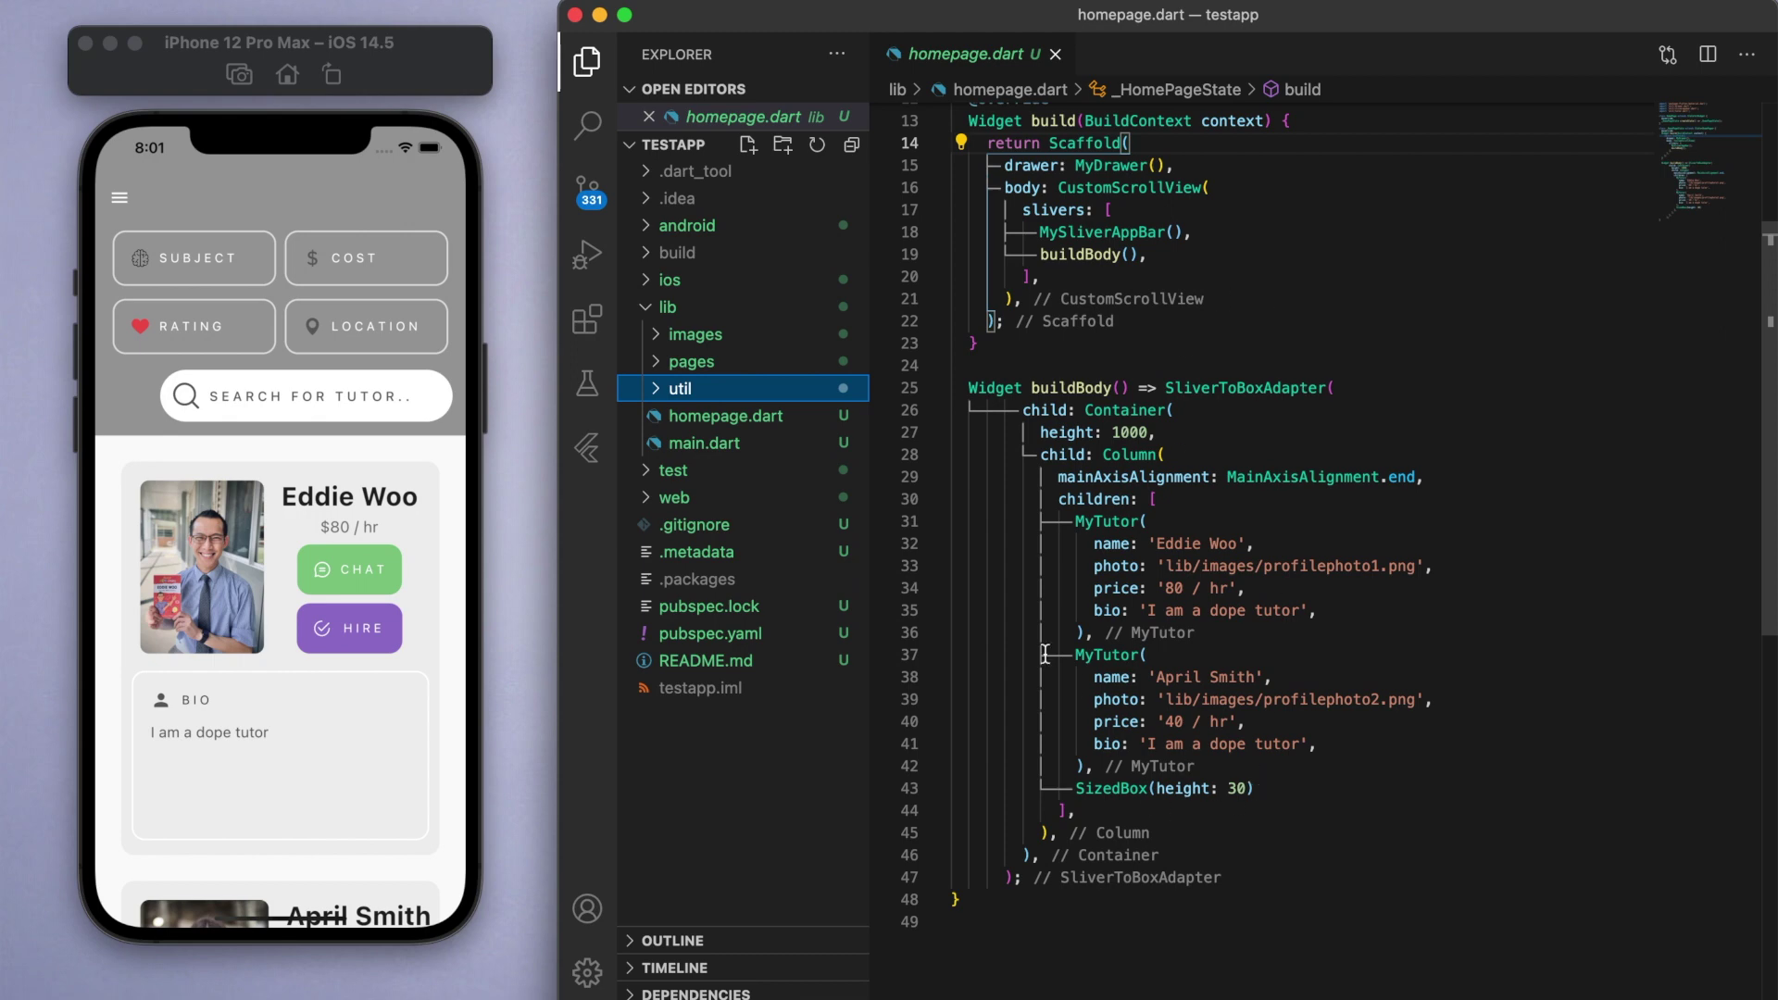
{"action": "left_click", "coordinate": [740, 341]}
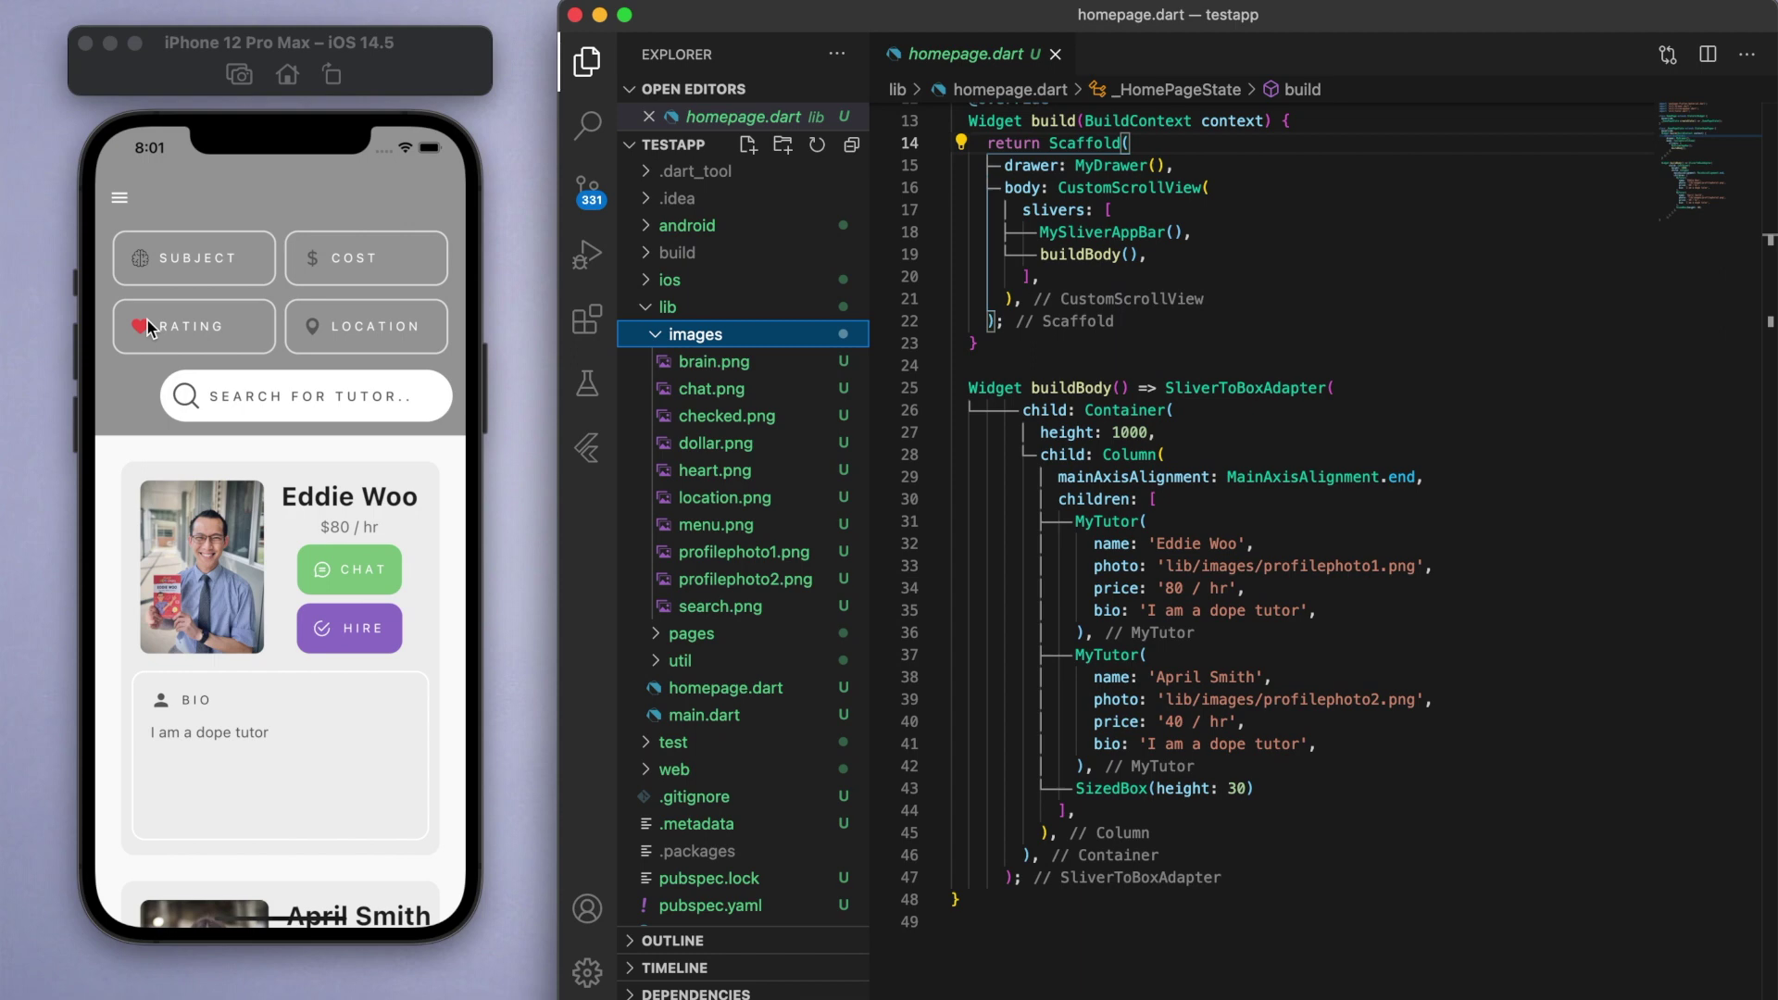
{"action": "left_click", "coordinate": [121, 200]}
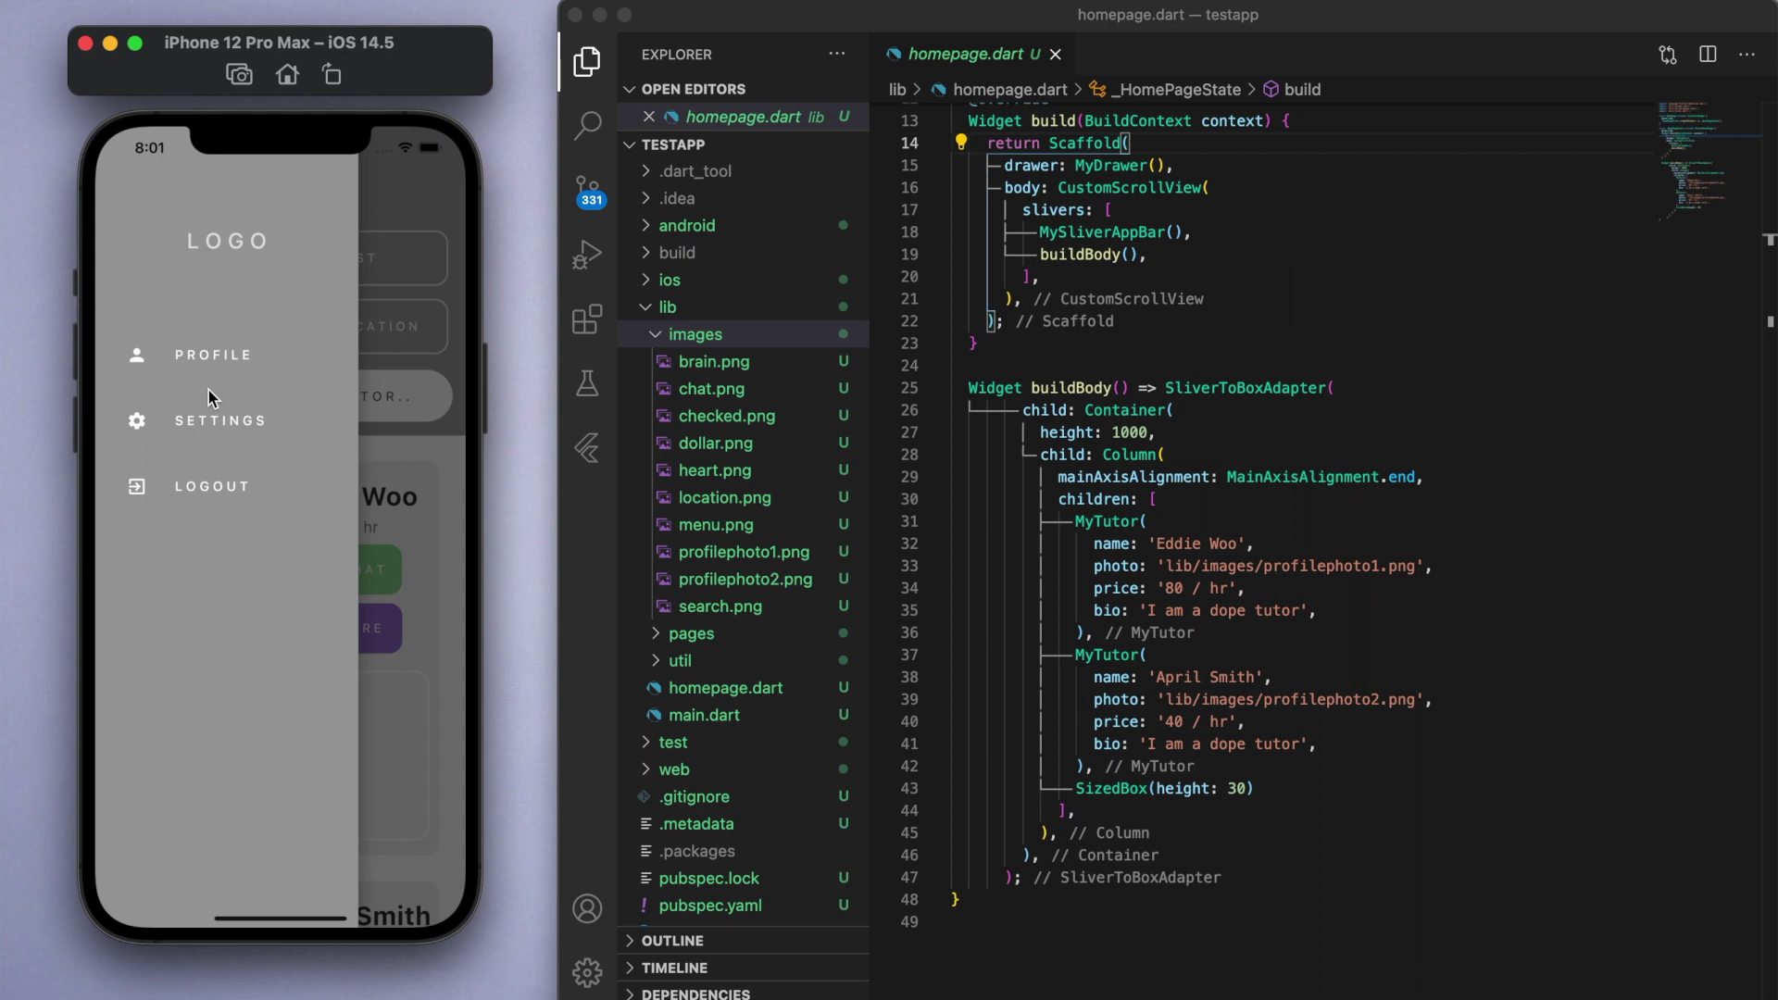
{"action": "left_click", "coordinate": [198, 363]}
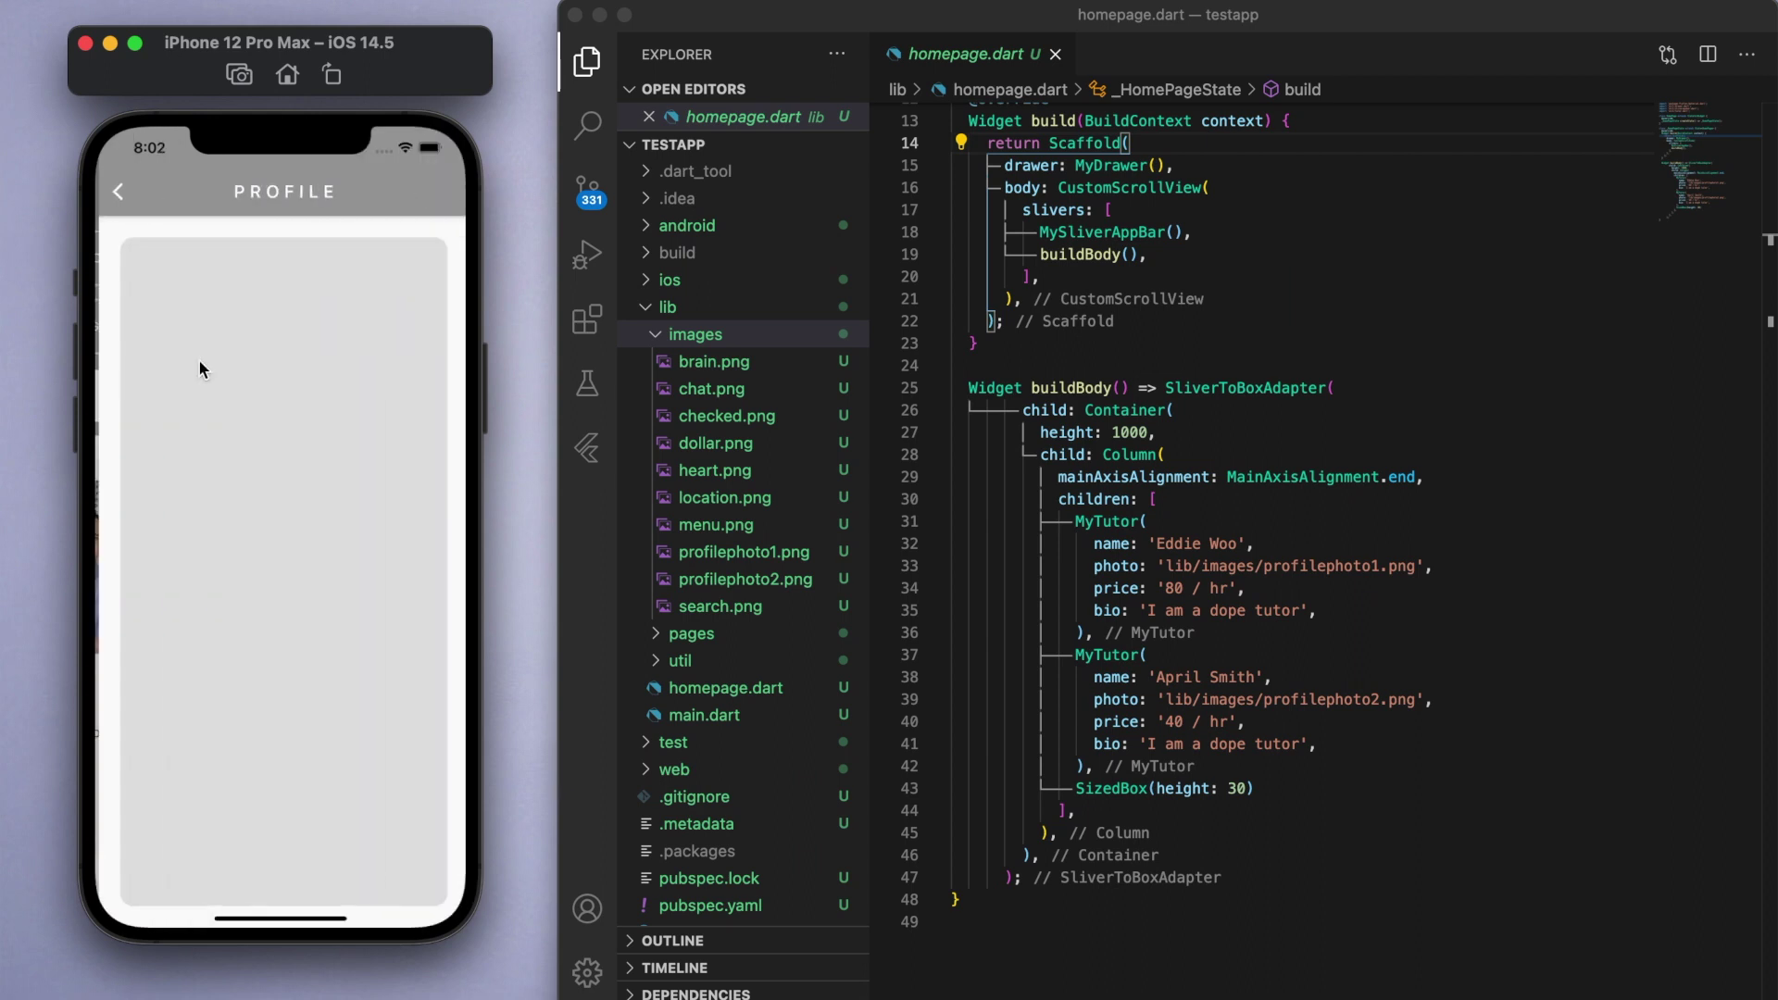
{"action": "left_click", "coordinate": [114, 196]}
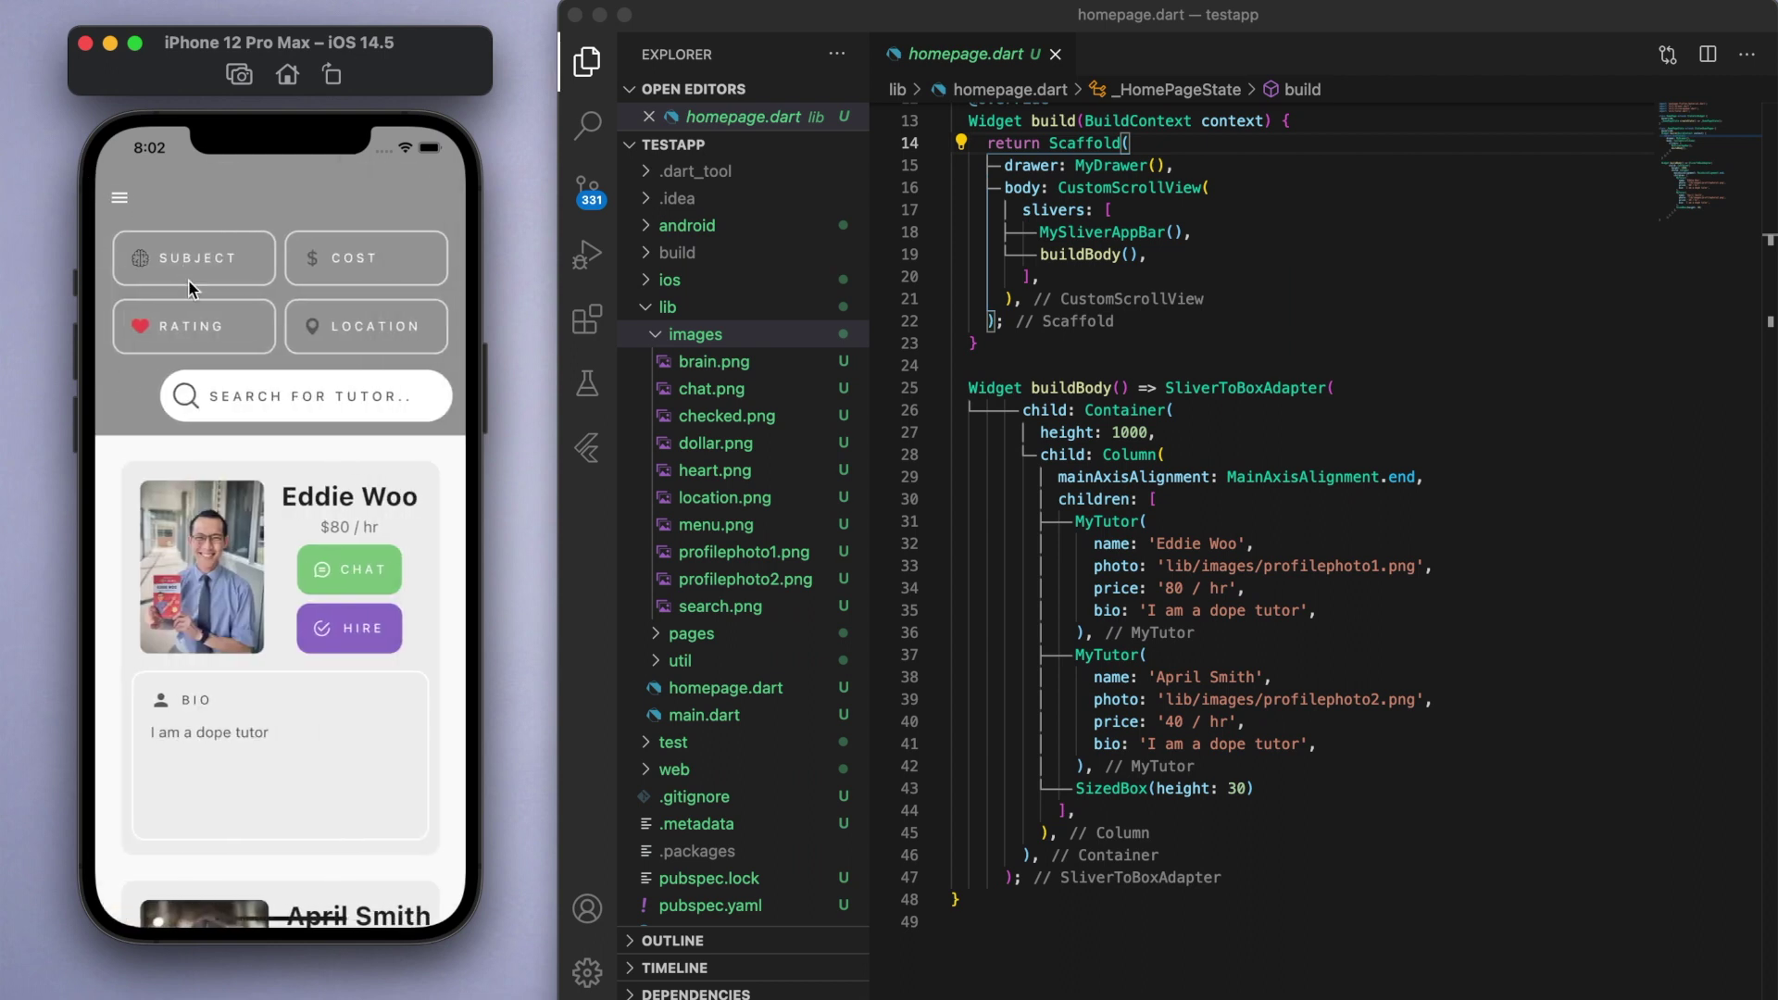
{"action": "left_click", "coordinate": [118, 199]}
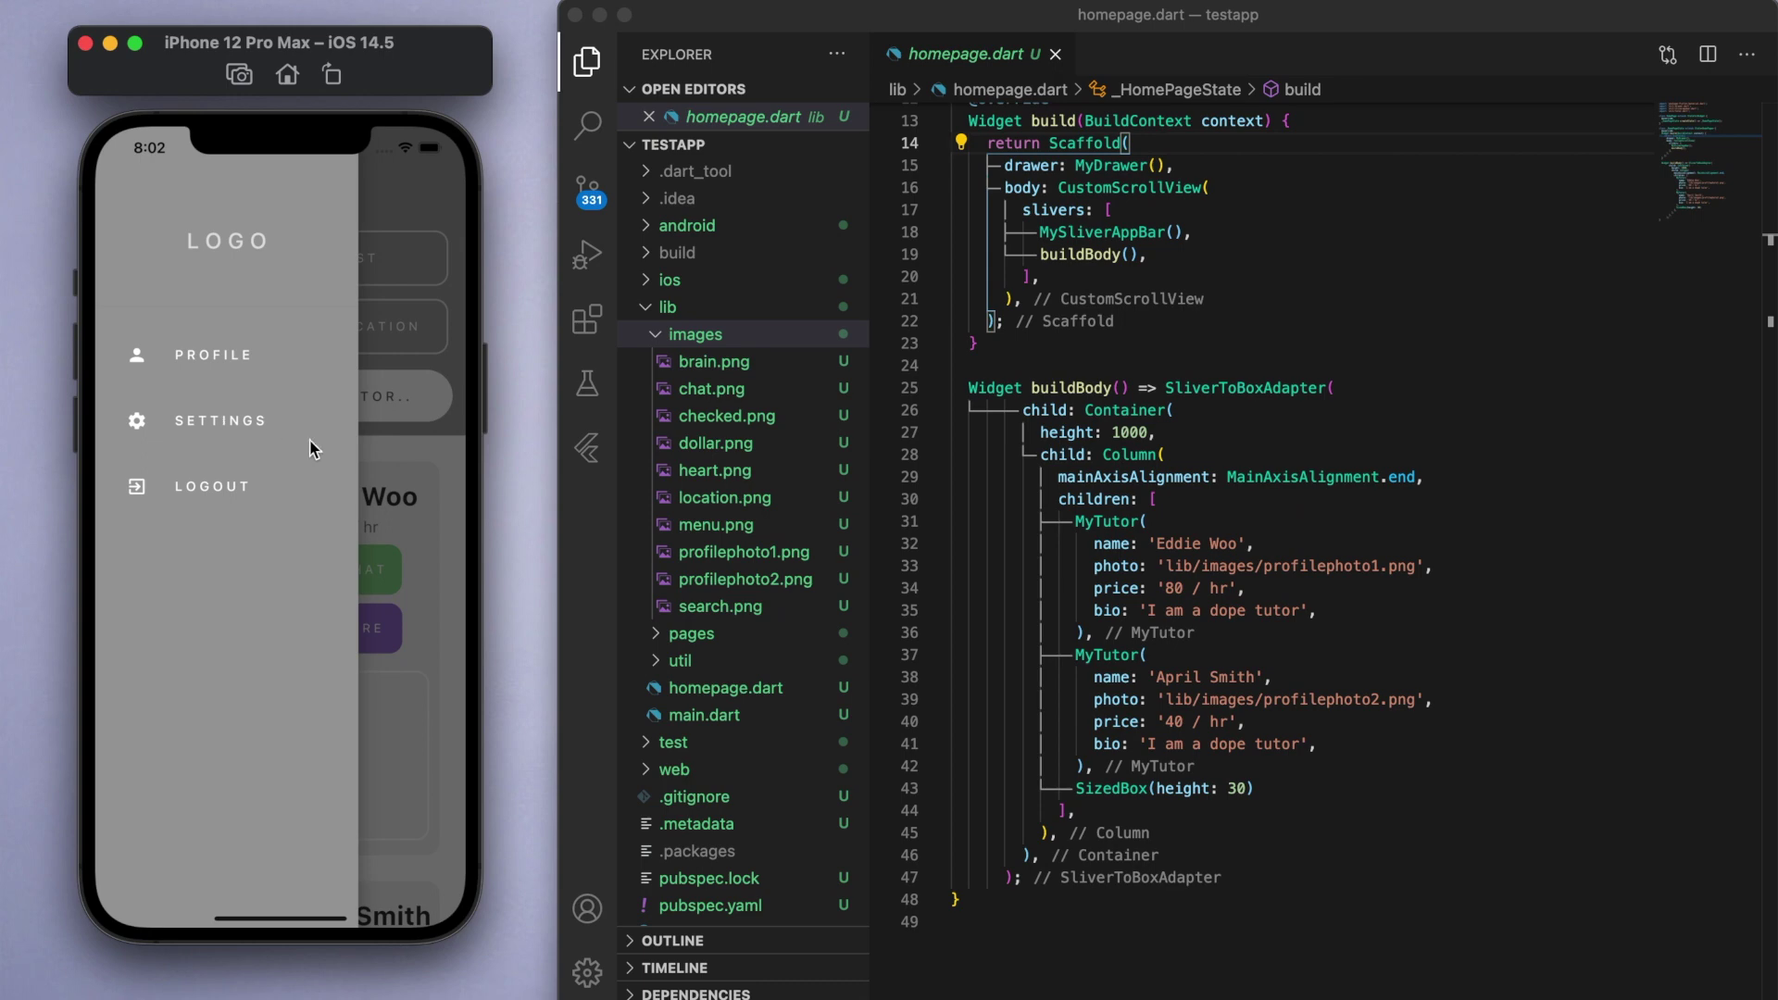
{"action": "left_click", "coordinate": [363, 460]}
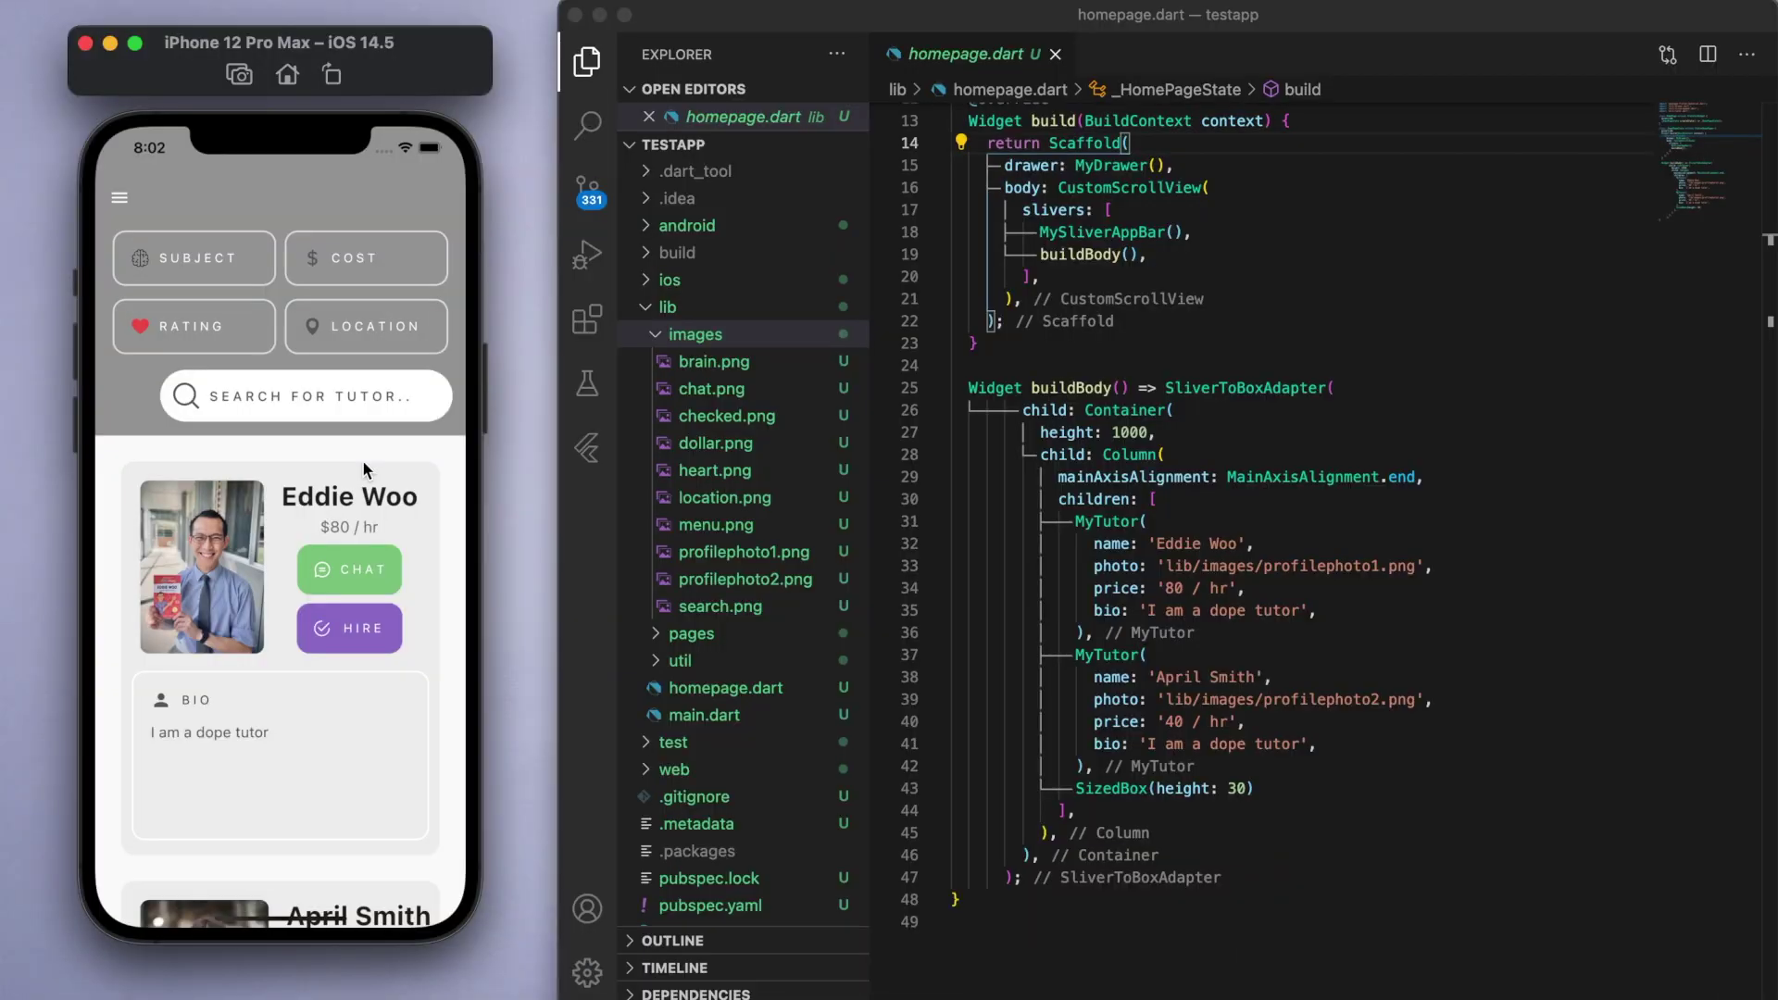